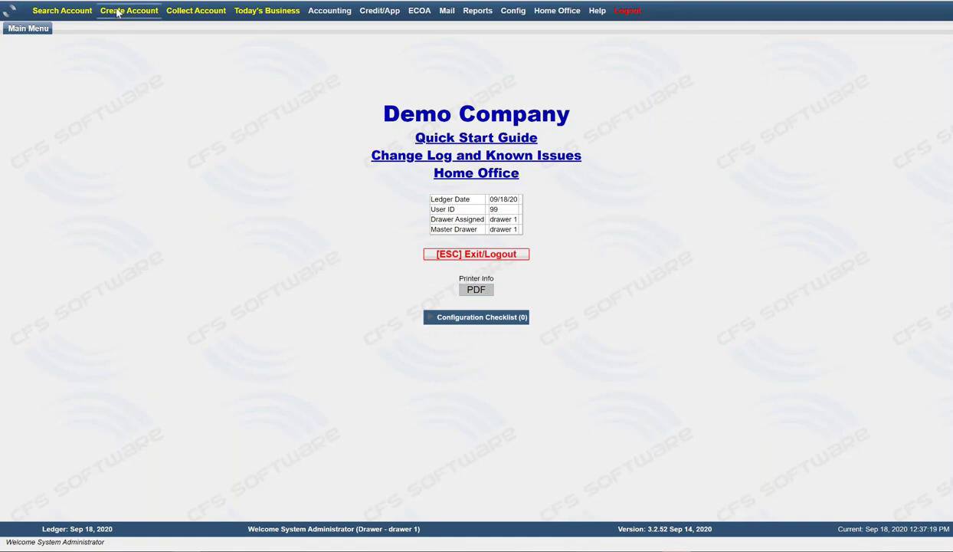
# Step: Start a new customer application and fill in the suggested first and last name
pyautogui.click(118, 10)
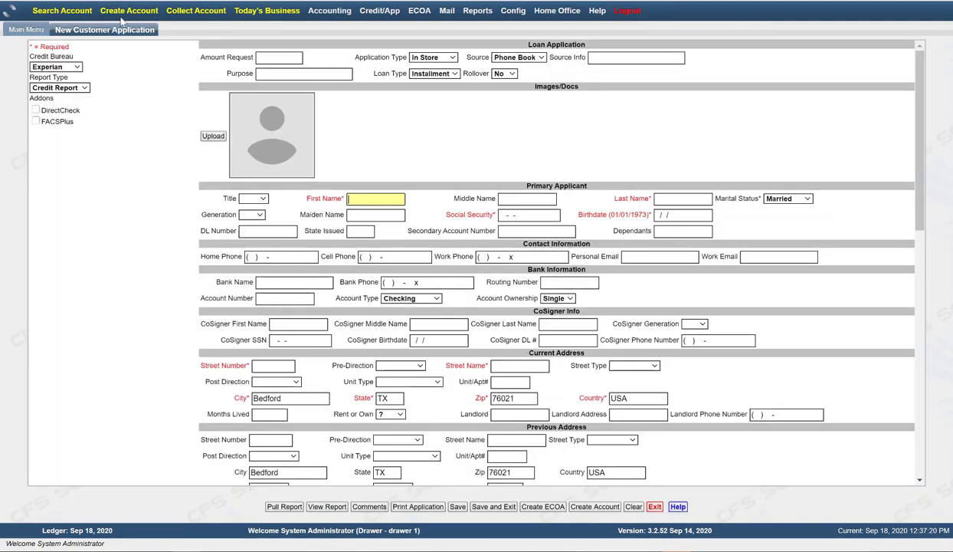
pyautogui.click(133, 112)
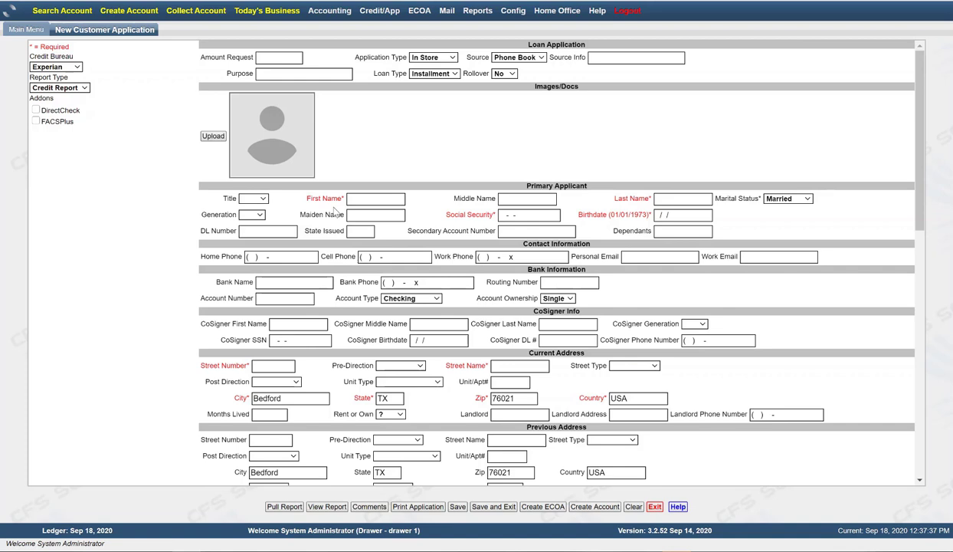
pyautogui.click(372, 201)
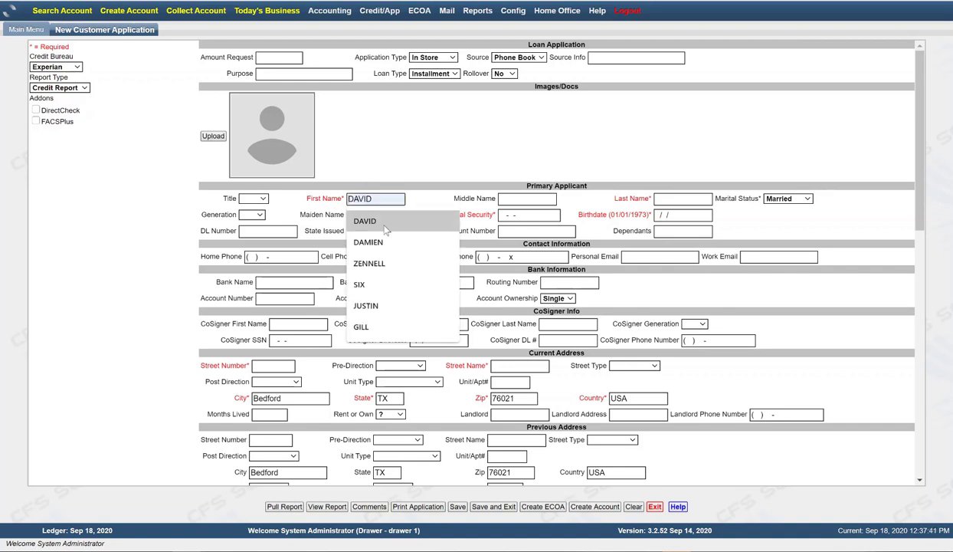
pyautogui.click(373, 221)
pyautogui.click(661, 199)
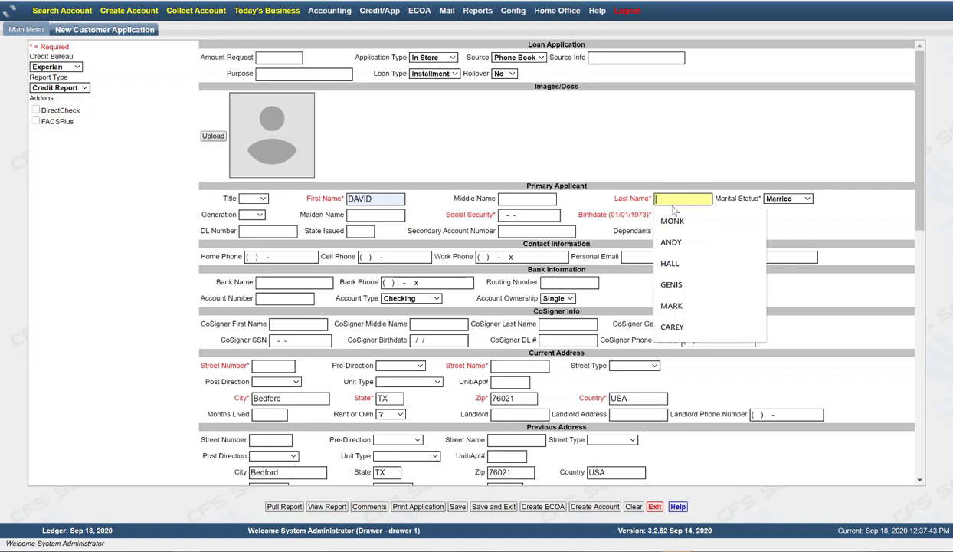
pyautogui.click(672, 221)
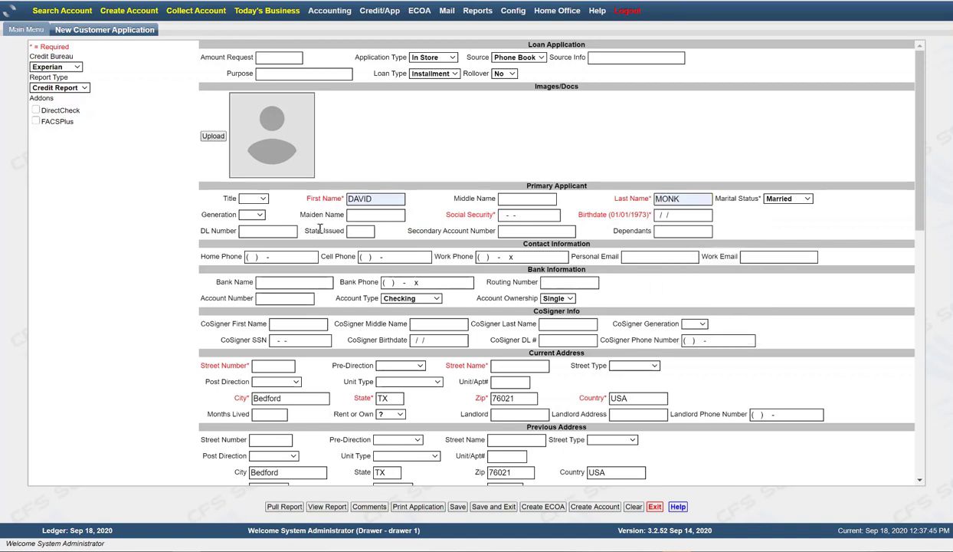
# Step: Enter the applicant's Social Security number and birthdate
pyautogui.click(518, 219)
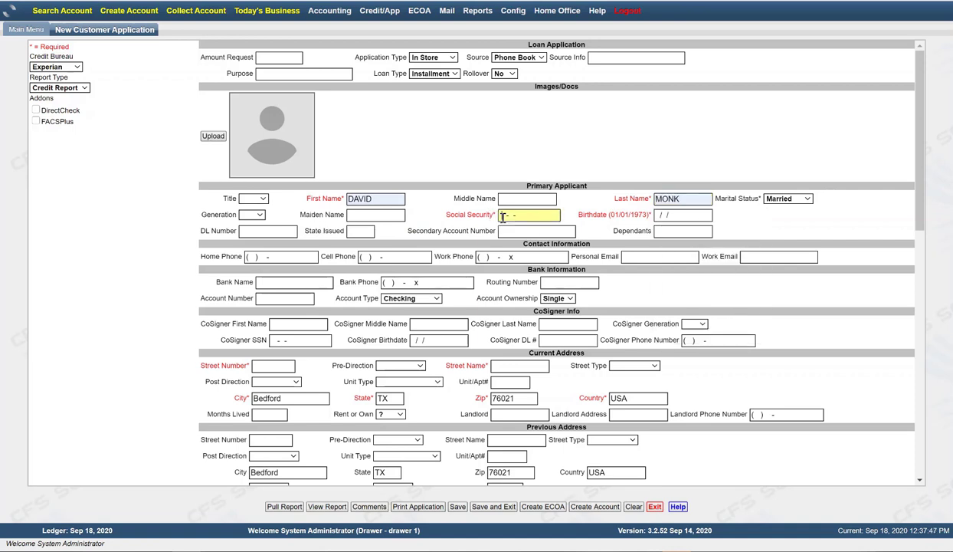
pyautogui.write('999-99-9999')
pyautogui.press('Tab')
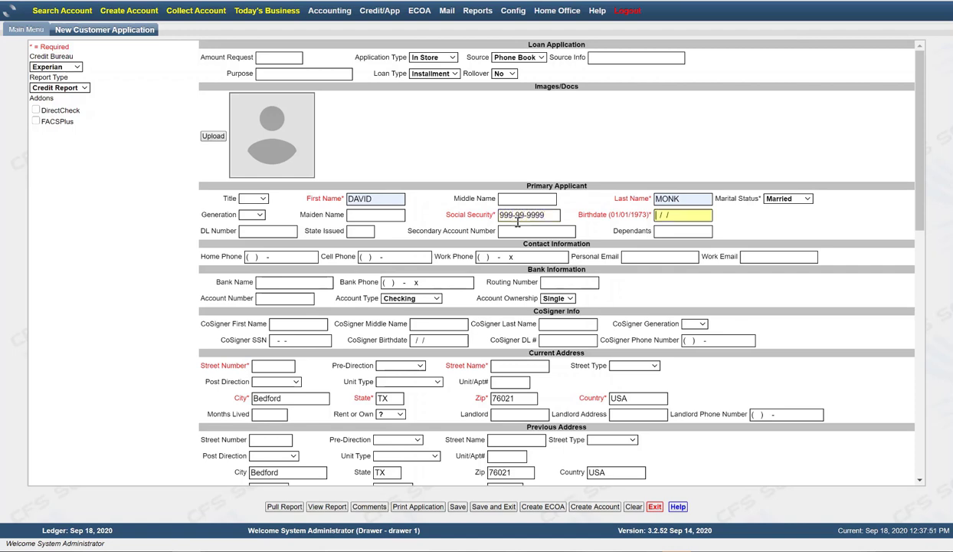
pyautogui.write('10/10/1970')
# Step: Fill in the applicant's street number and street name from the autofill suggestions
pyautogui.click(272, 366)
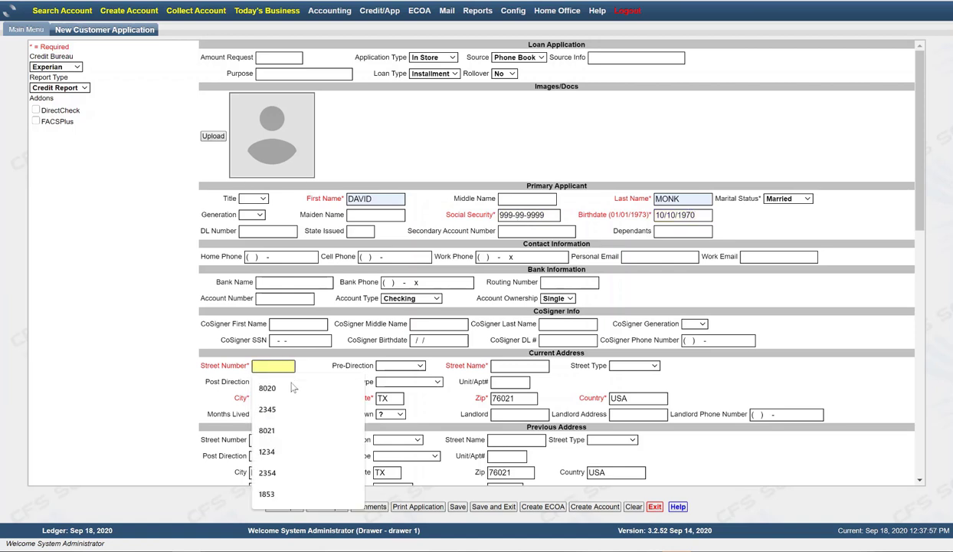
pyautogui.click(285, 377)
pyautogui.click(524, 368)
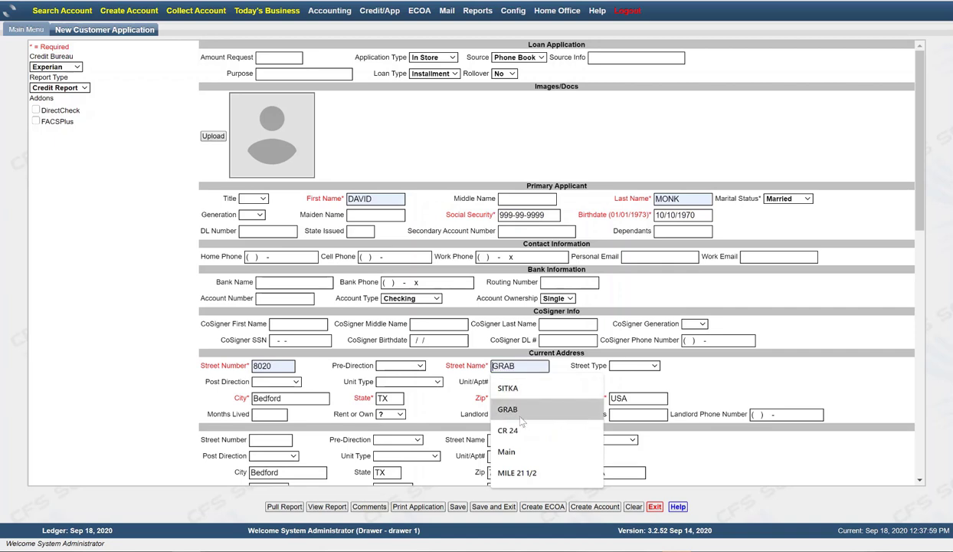
pyautogui.click(504, 409)
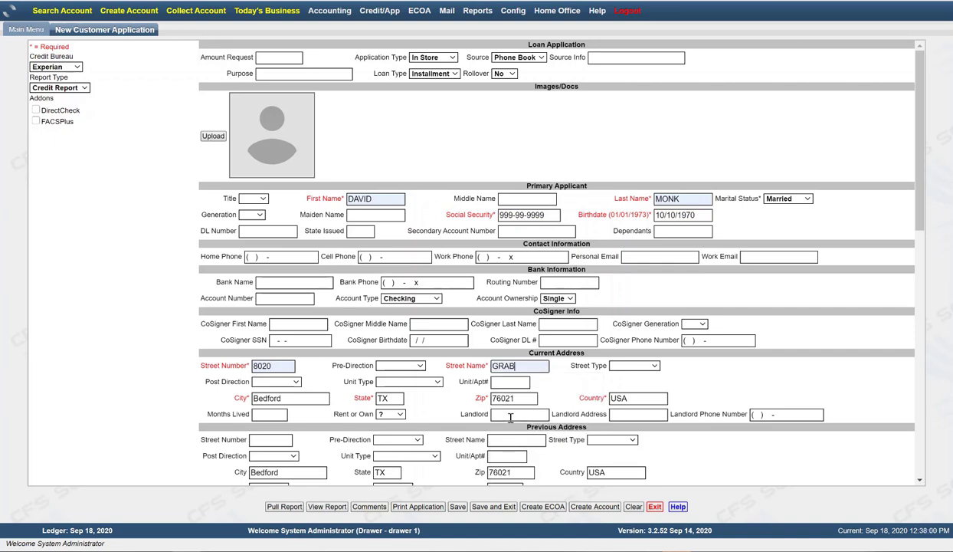
# Step: Create the customer account from the application, keeping office as the loan location
pyautogui.click(584, 509)
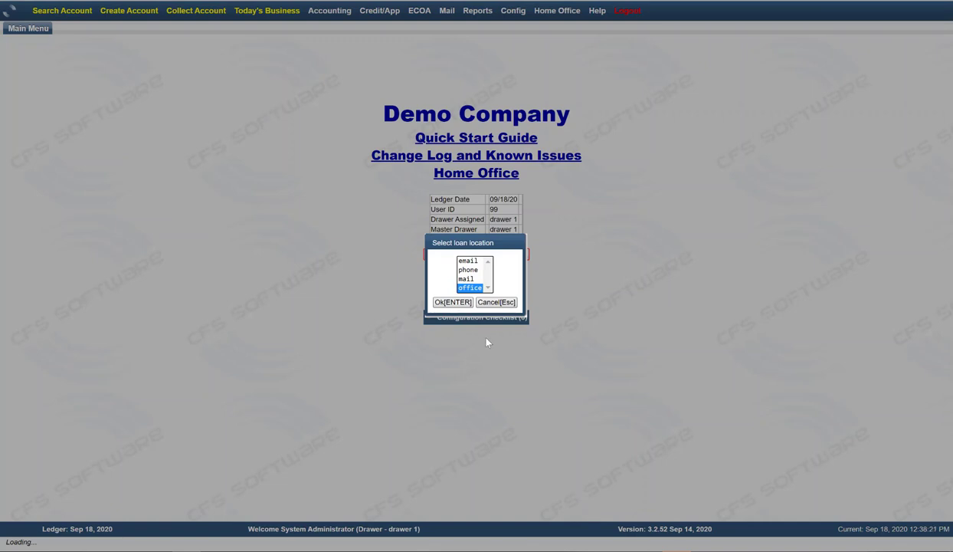
pyautogui.click(449, 303)
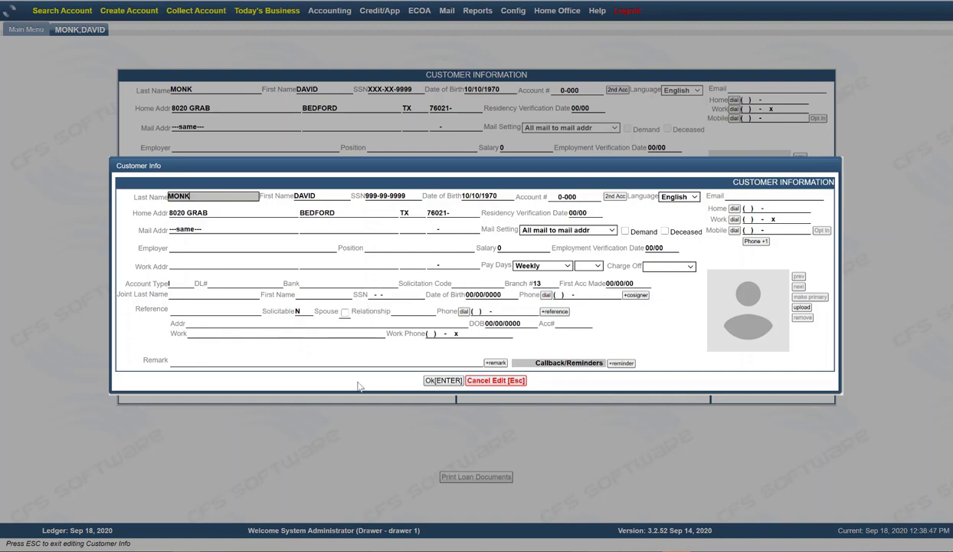
# Step: Begin a loan with no live check: 1,000 financed over 10 payments
pyautogui.click(452, 383)
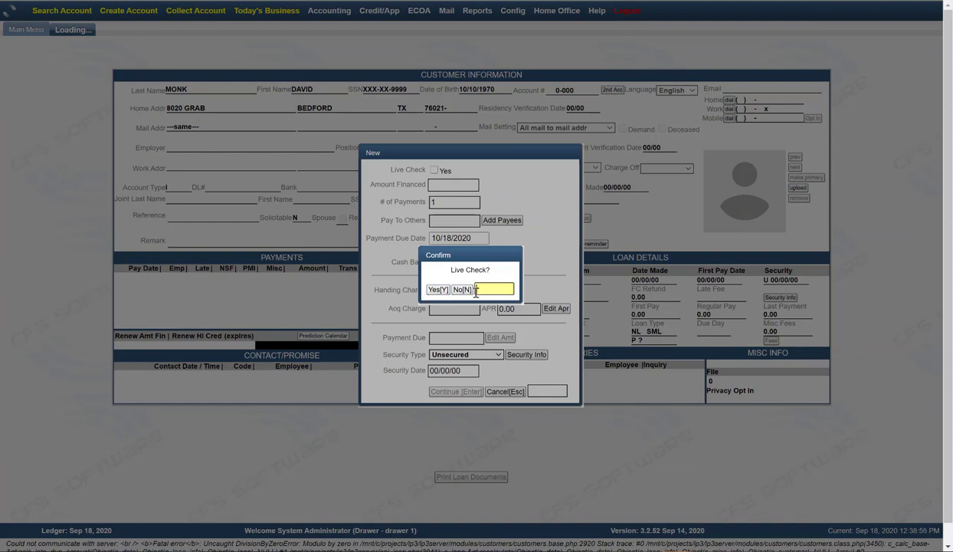
pyautogui.click(452, 289)
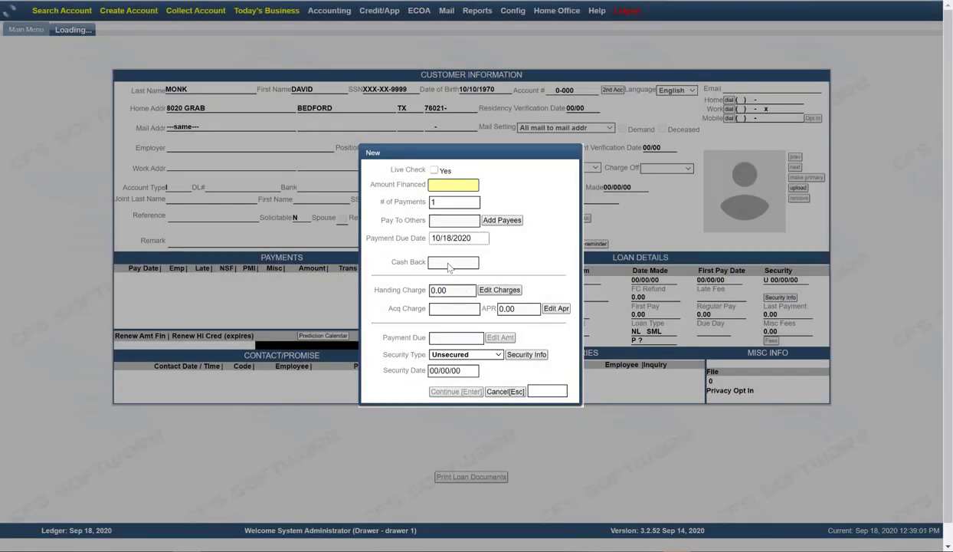
pyautogui.write('1000')
pyautogui.press('Tab')
pyautogui.write('10')
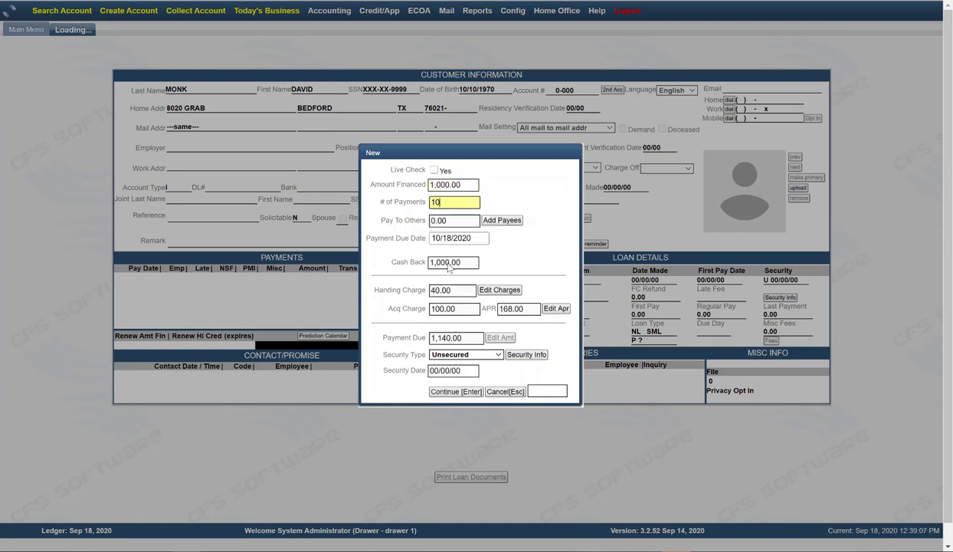
pyautogui.press('Tab')
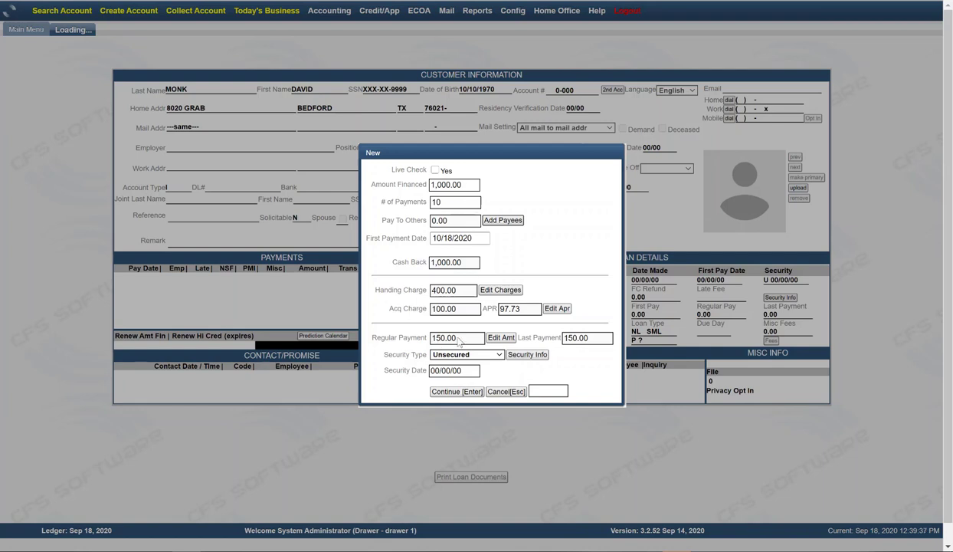
# Step: Try 12 and 8 payments, then settle on 10 payments of 150.00 at 97.73% APR
pyautogui.click(462, 202)
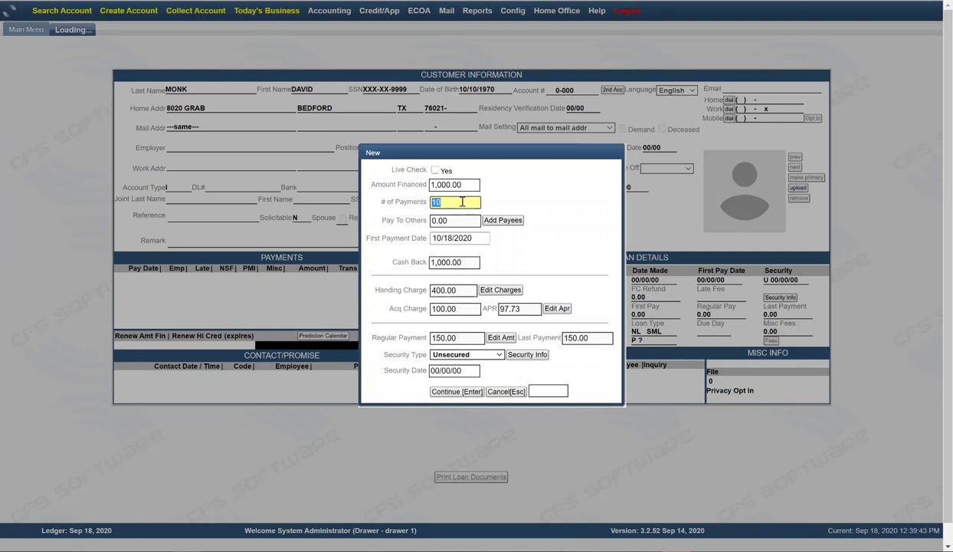
pyautogui.write('12')
pyautogui.press('Tab')
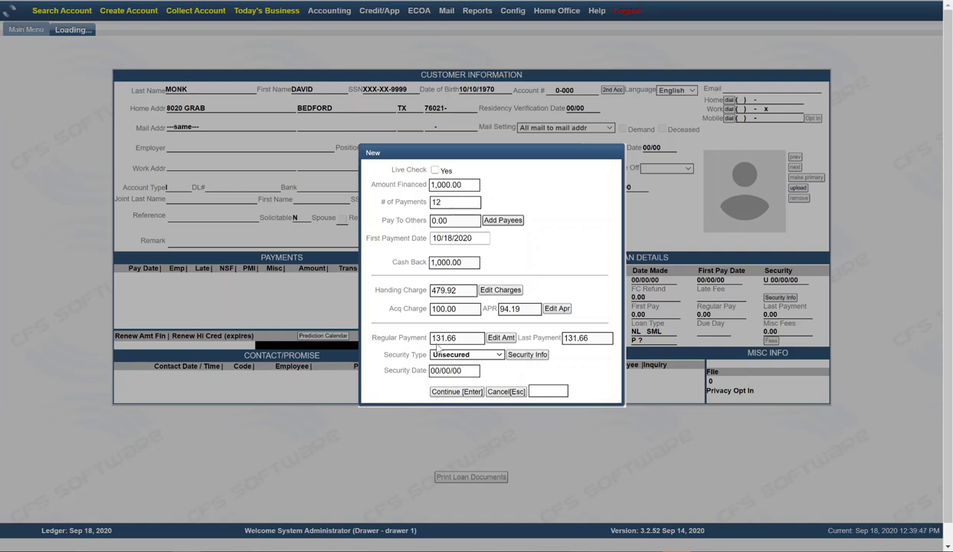
pyautogui.click(462, 202)
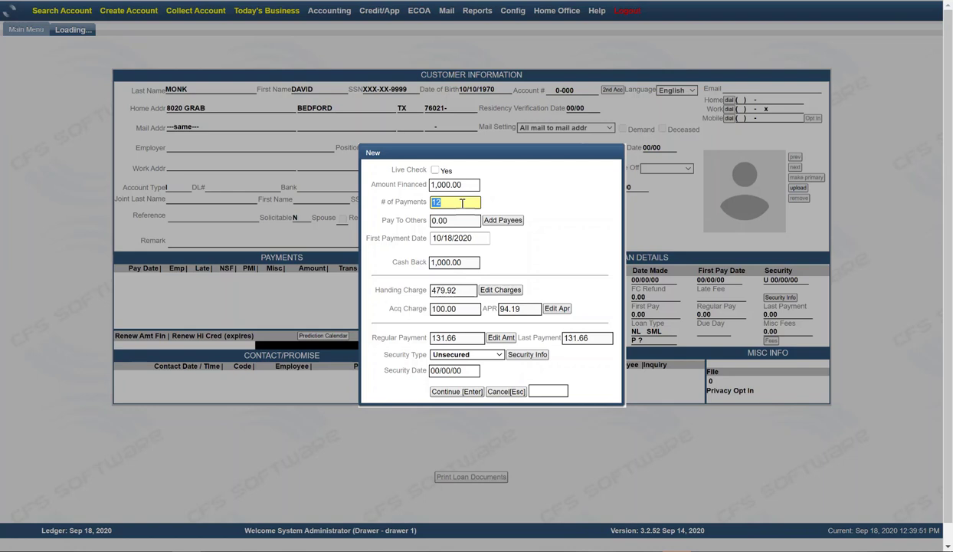
pyautogui.write('8')
pyautogui.press('Tab')
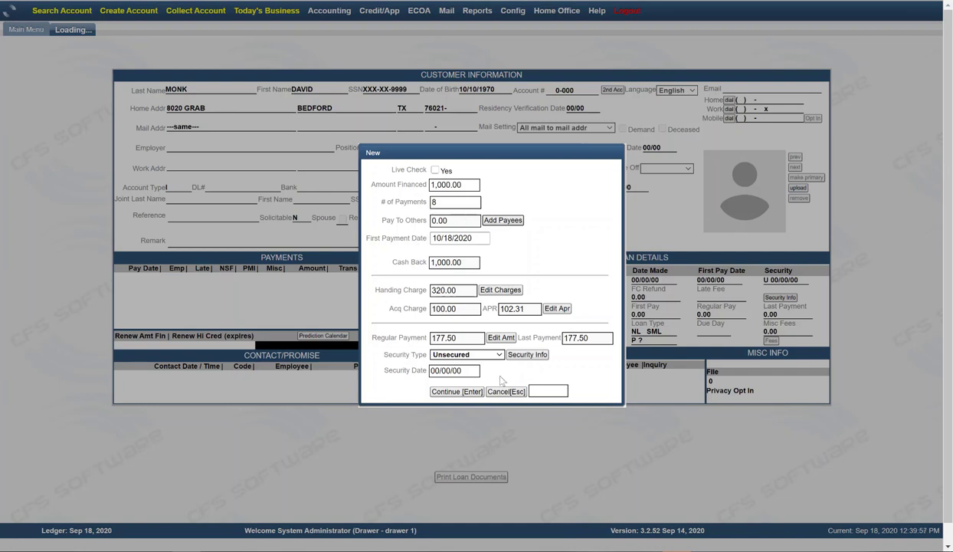
pyautogui.click(457, 202)
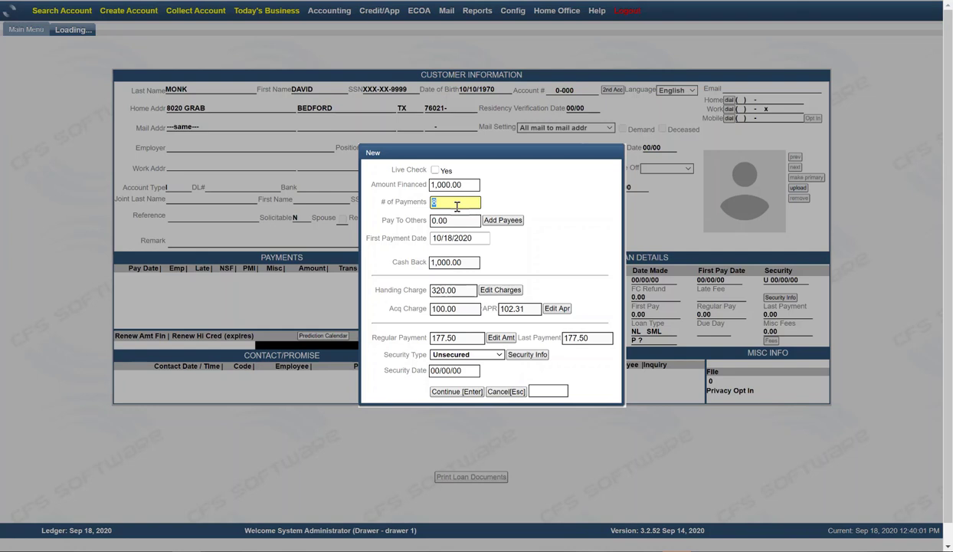
pyautogui.write('10')
pyautogui.click(441, 218)
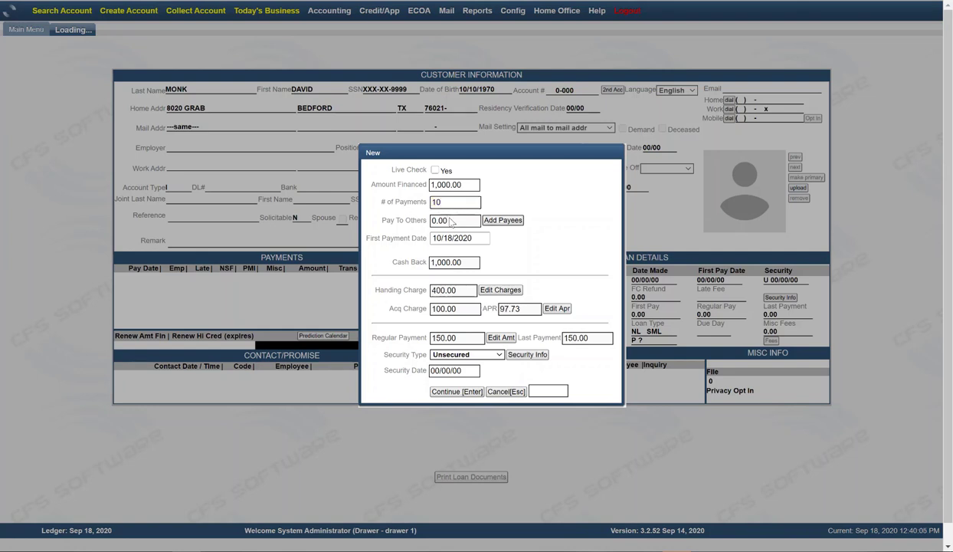
# Step: Create the 1,000.00 loan and generate its loan documents
pyautogui.click(456, 391)
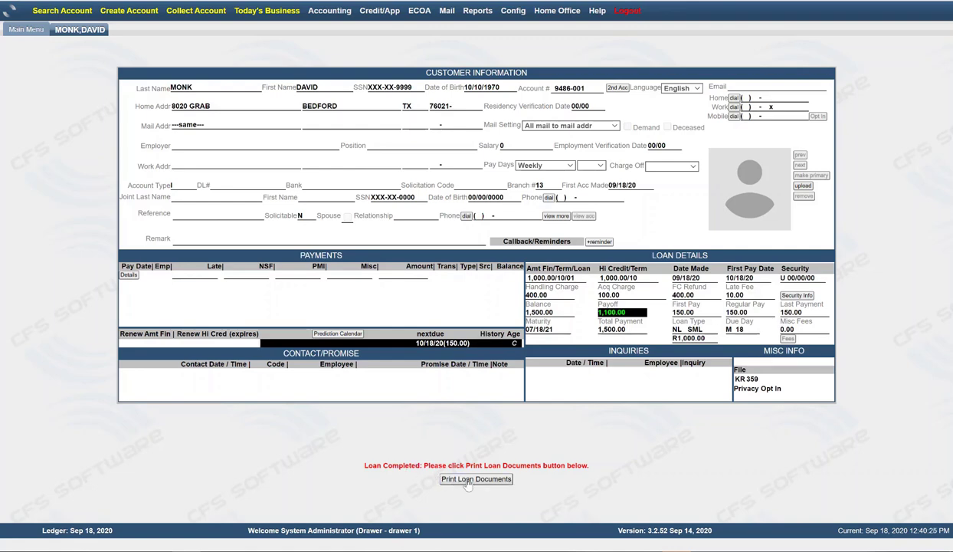
pyautogui.click(468, 485)
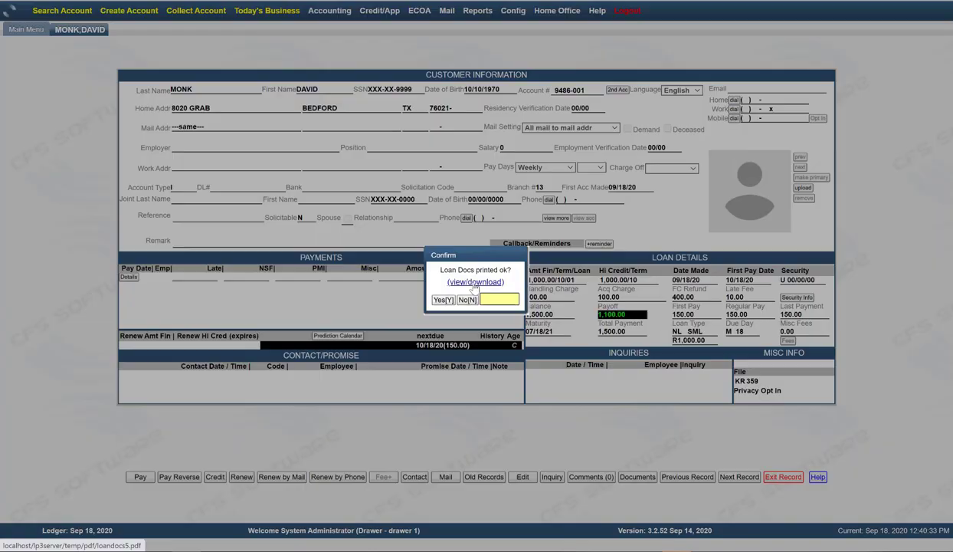
# Step: Open loandocs5.pdf and read through the promissory note and privacy notice to the end
pyautogui.click(475, 282)
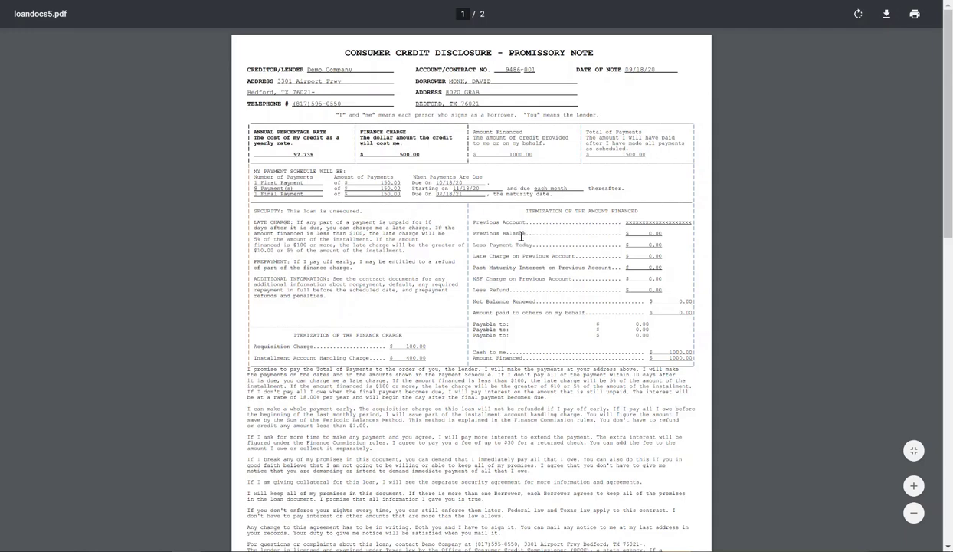
pyautogui.scroll(-3, 536, 375)
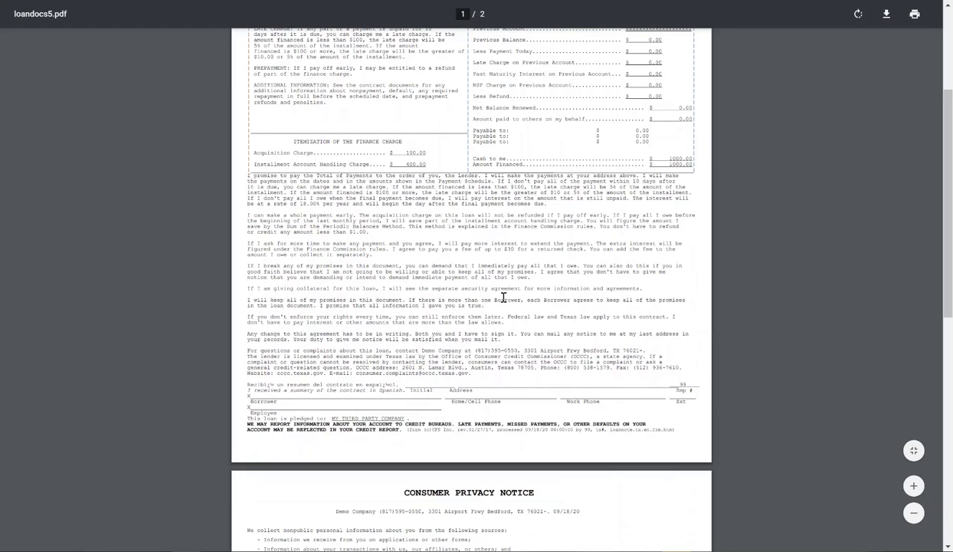
pyautogui.scroll(-3, 504, 300)
pyautogui.scroll(-4, 545, 314)
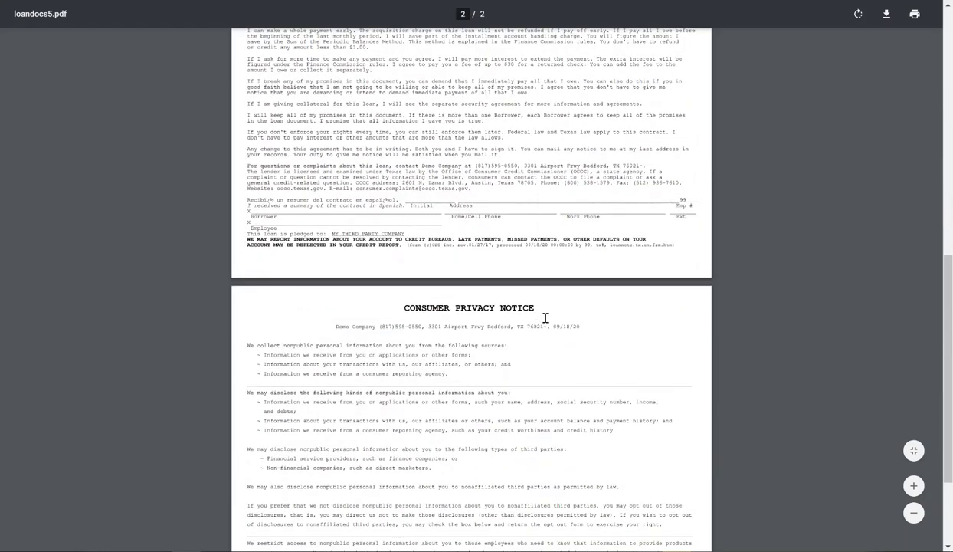
pyautogui.scroll(-2, 545, 312)
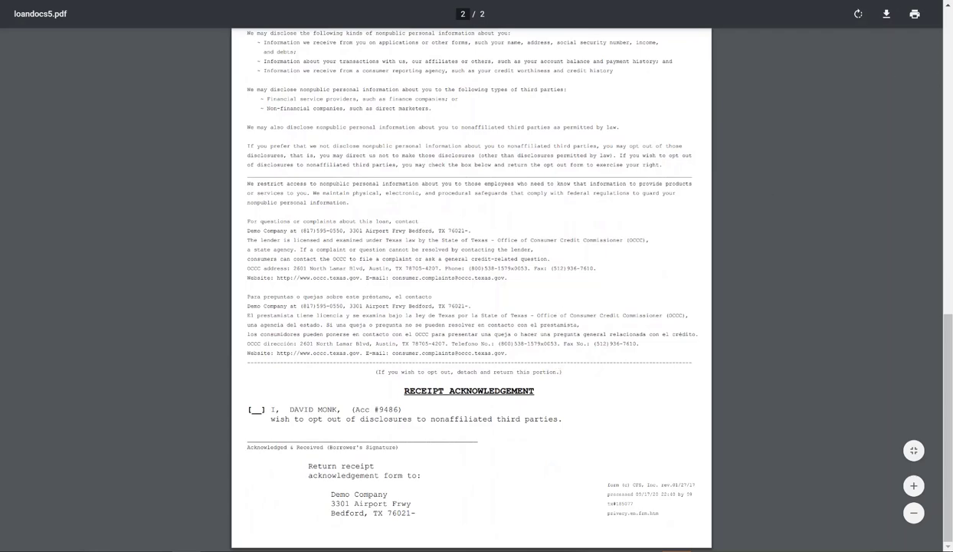
# Step: Close the PDF, confirm the loan documents printed, and issue and confirm the payee check
pyautogui.hotkey('ctrl', 'w')
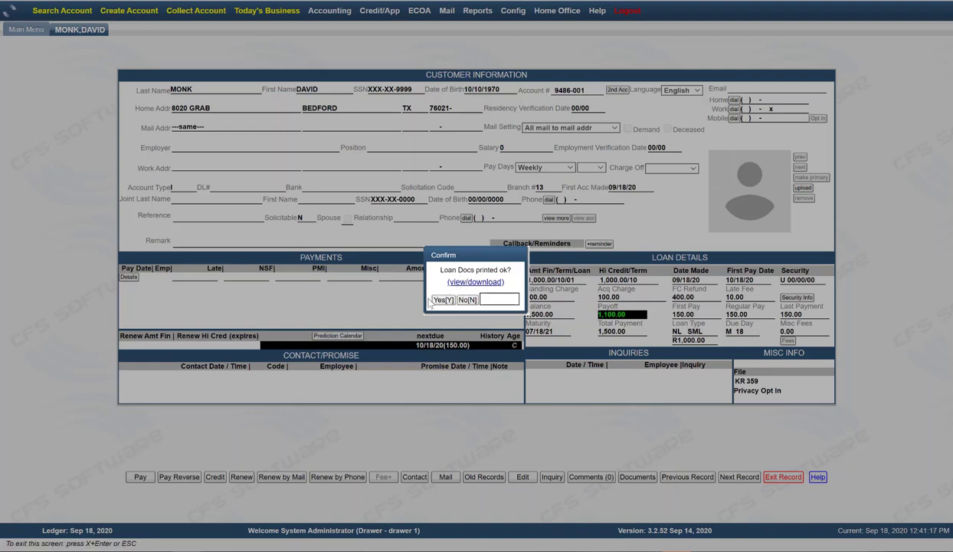
pyautogui.click(442, 299)
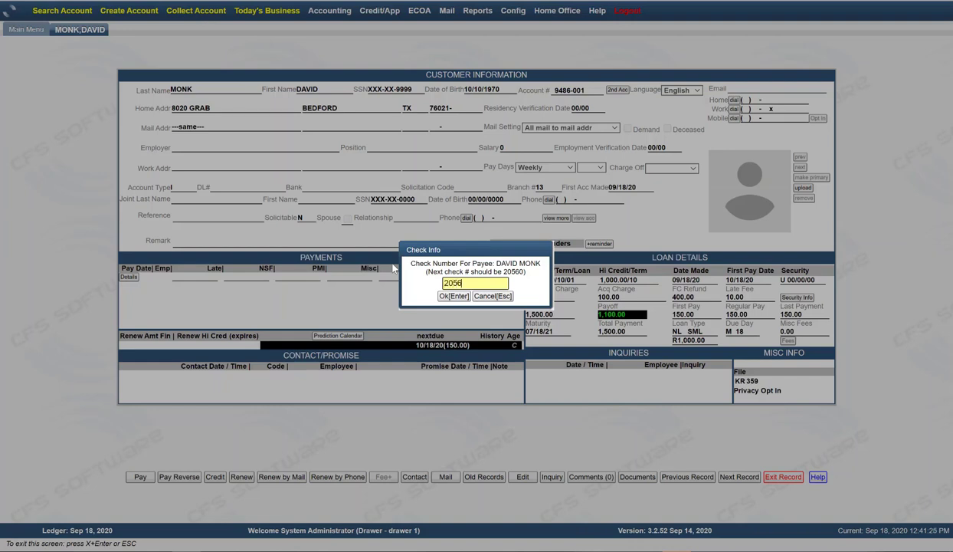
pyautogui.click(453, 296)
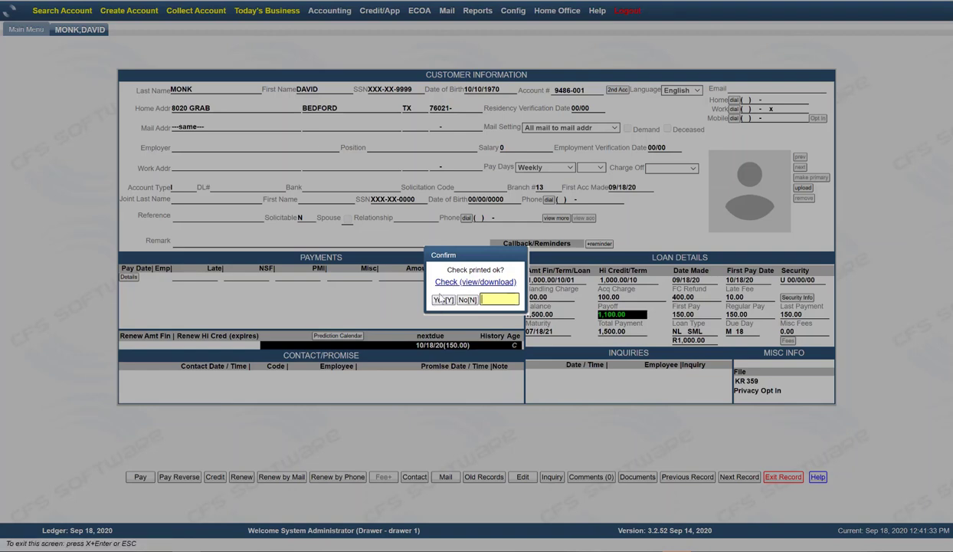
pyautogui.click(442, 300)
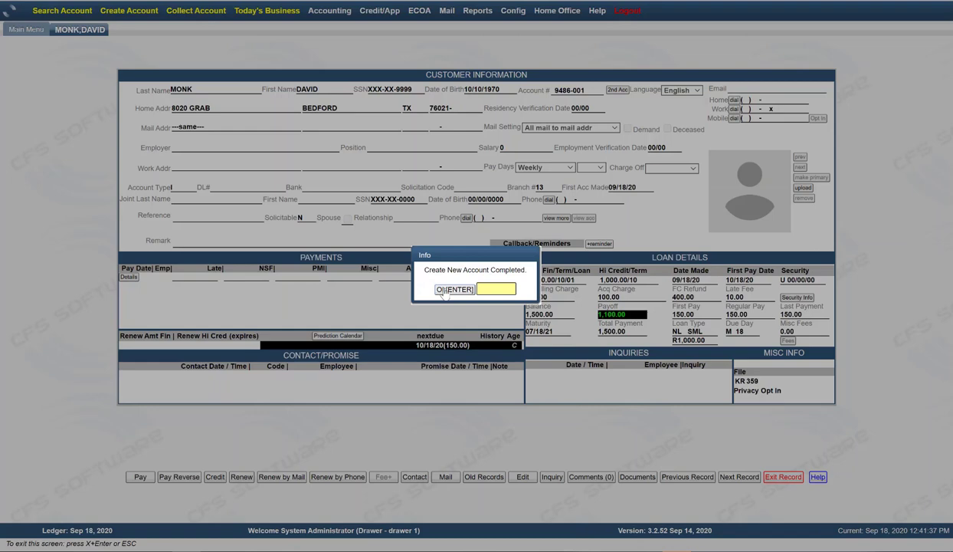
# Step: Dismiss the Create New Account Completed message
pyautogui.click(444, 291)
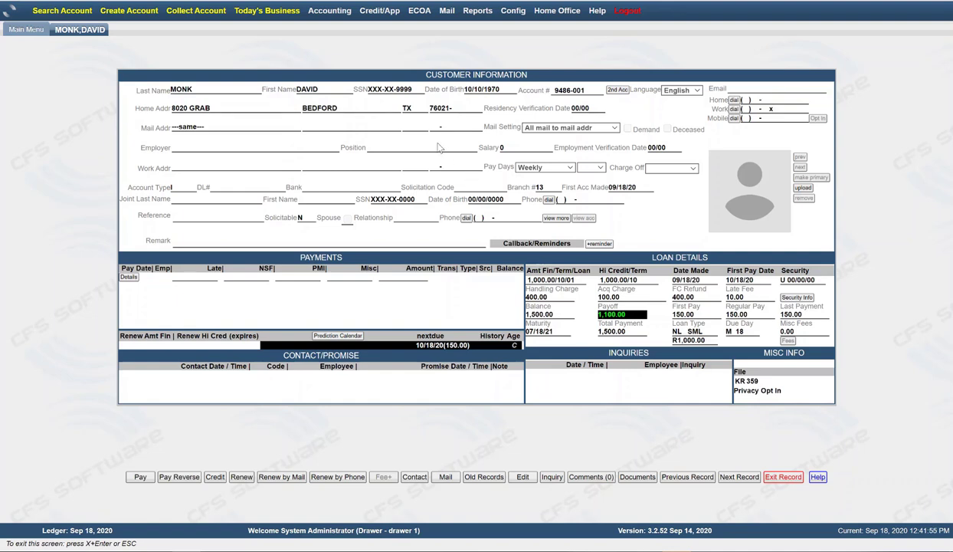
# Step: Open Credit/App > App Search to list credit applications
pyautogui.click(379, 11)
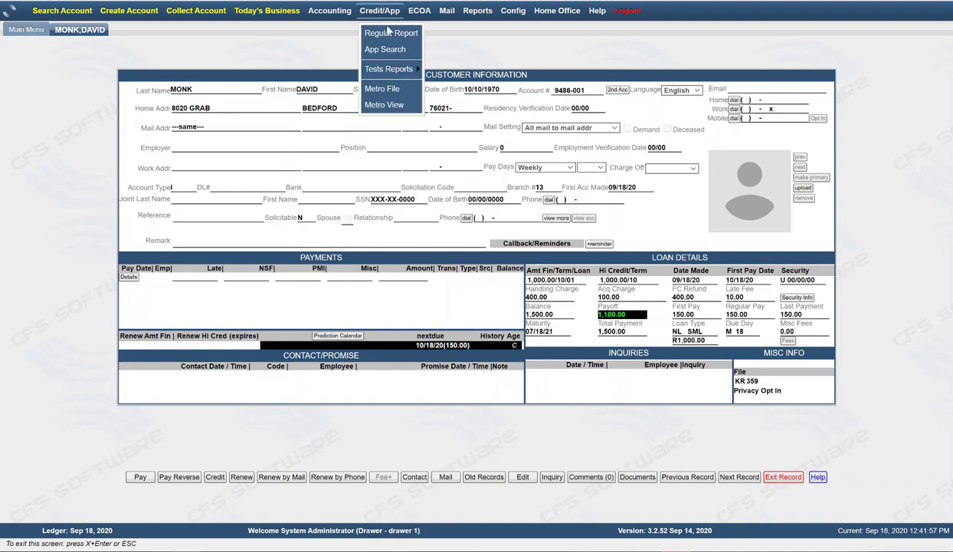
pyautogui.click(391, 50)
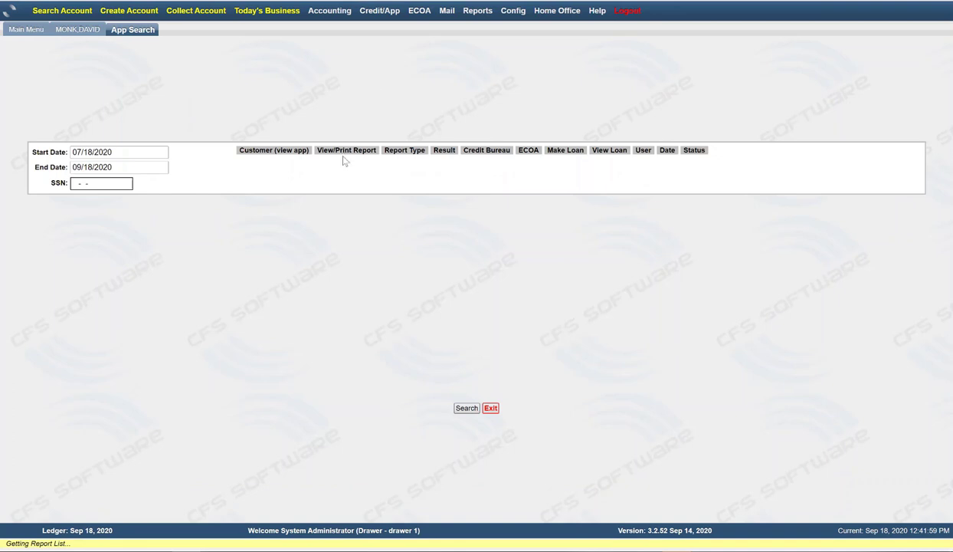